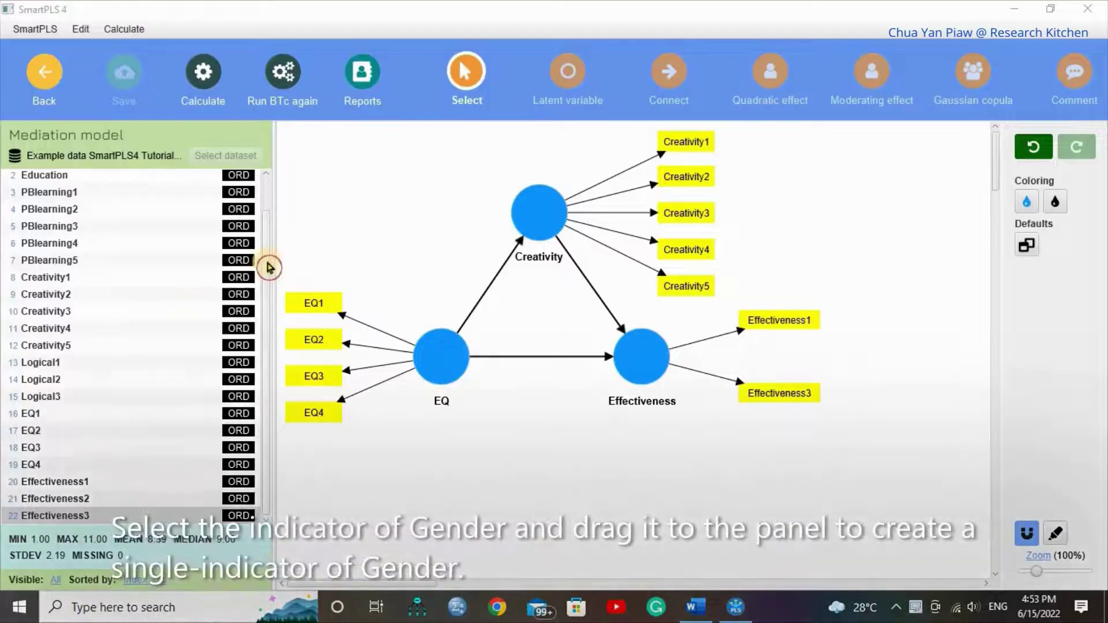
{"action": "scroll", "coordinate": [268, 268], "scroll_direction": "up", "scroll_amount": 2}
- Place Gender from the data as a new construct positioned above EQ
{"action": "left_click", "coordinate": [38, 182]}
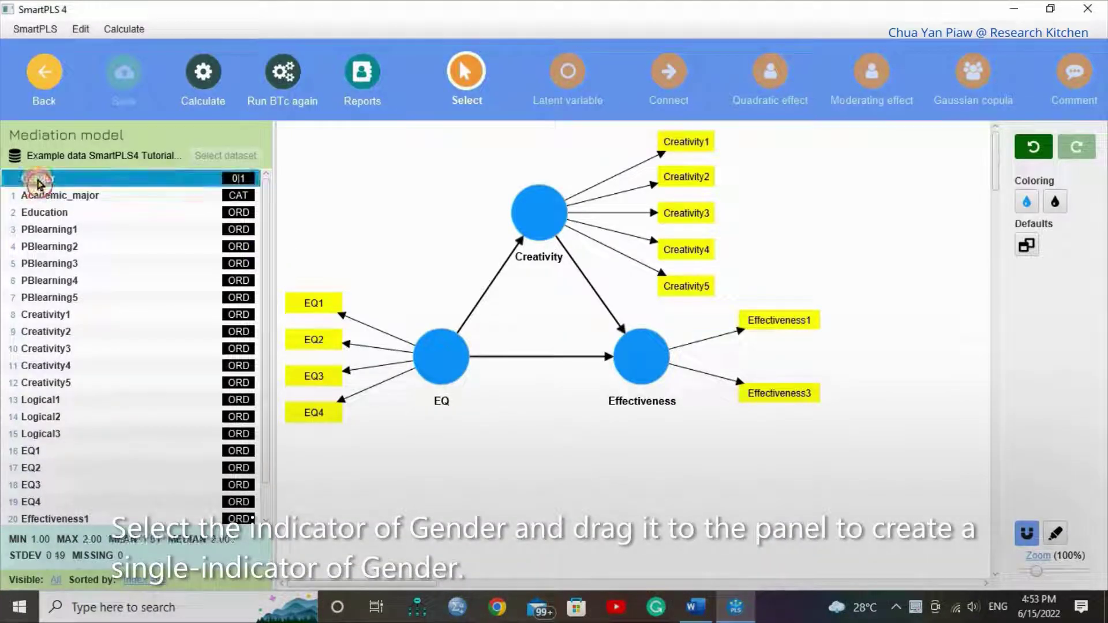
{"action": "mouse_move", "coordinate": [38, 183]}
{"action": "left_mouse_down"}
{"action": "mouse_move", "coordinate": [381, 188]}
{"action": "mouse_move", "coordinate": [400, 248]}
{"action": "left_mouse_up"}
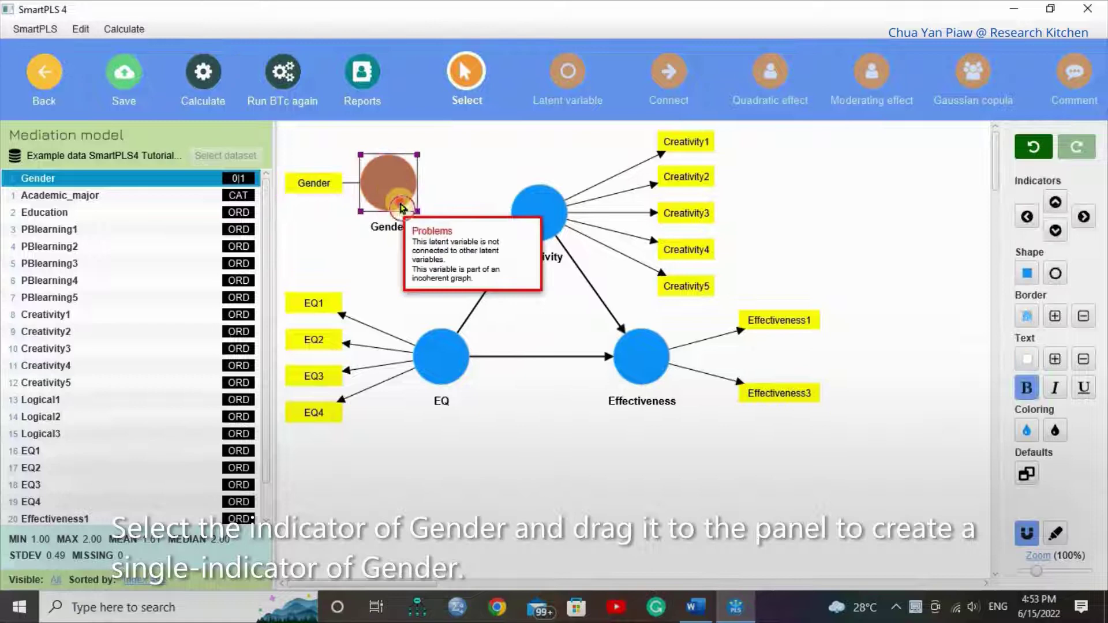
{"action": "mouse_move", "coordinate": [401, 206]}
{"action": "left_mouse_down"}
{"action": "mouse_move", "coordinate": [403, 216]}
{"action": "mouse_move", "coordinate": [391, 205]}
{"action": "left_mouse_up"}
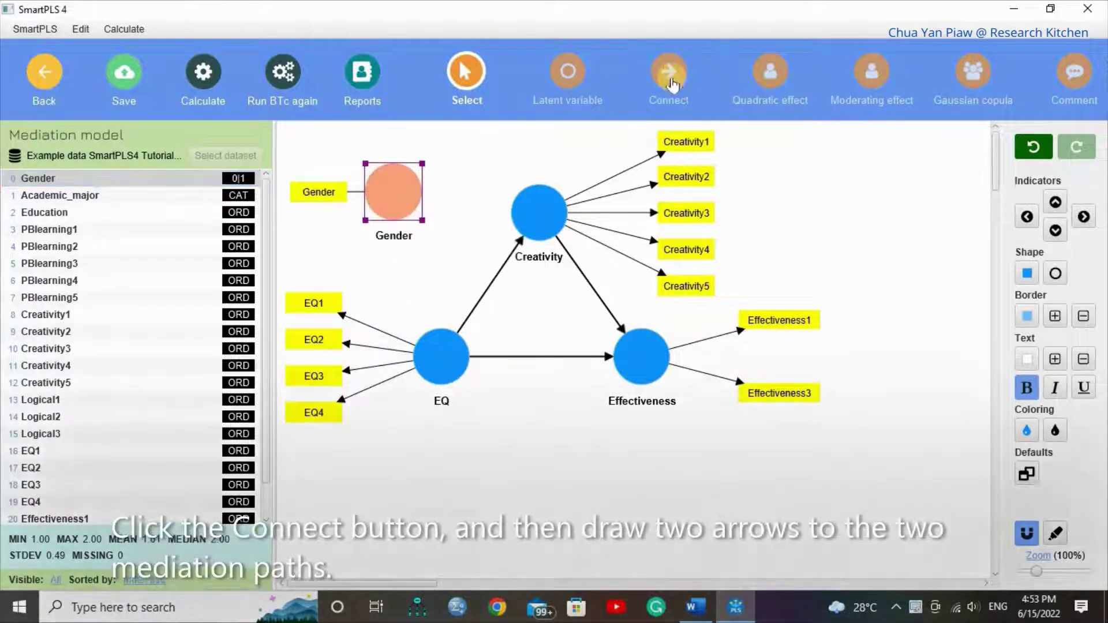
- Draw Gender moderating arrows onto the EQ–Creativity and Creativity–Effectiveness paths, then align Gender
{"action": "left_click", "coordinate": [669, 80]}
{"action": "mouse_move", "coordinate": [394, 192]}
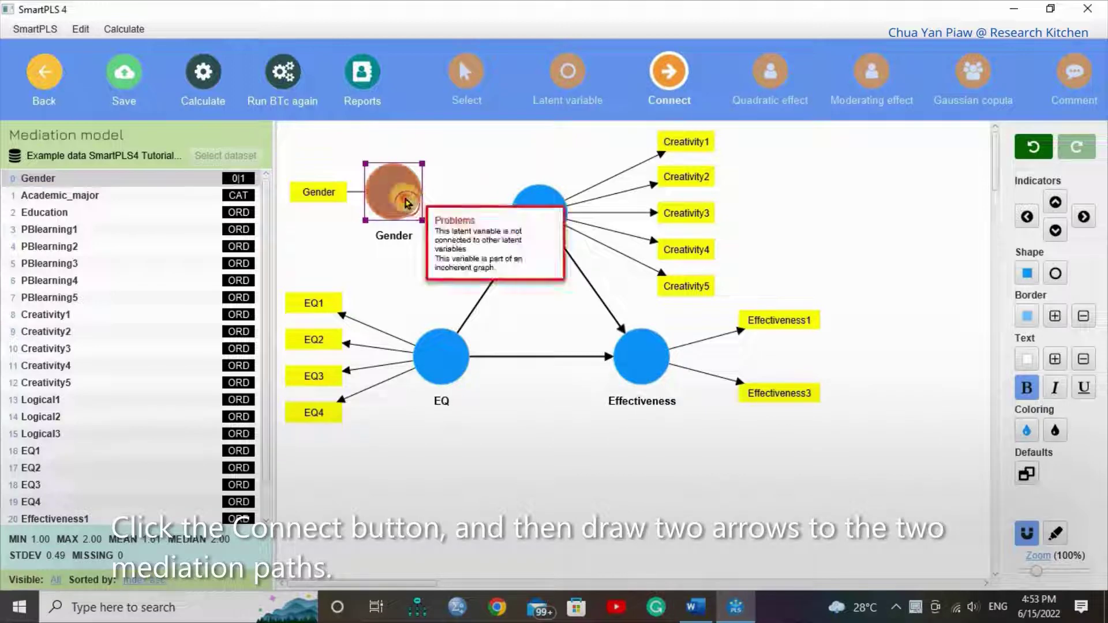
{"action": "left_click_drag", "start_coordinate": [406, 202], "coordinate": [482, 298]}
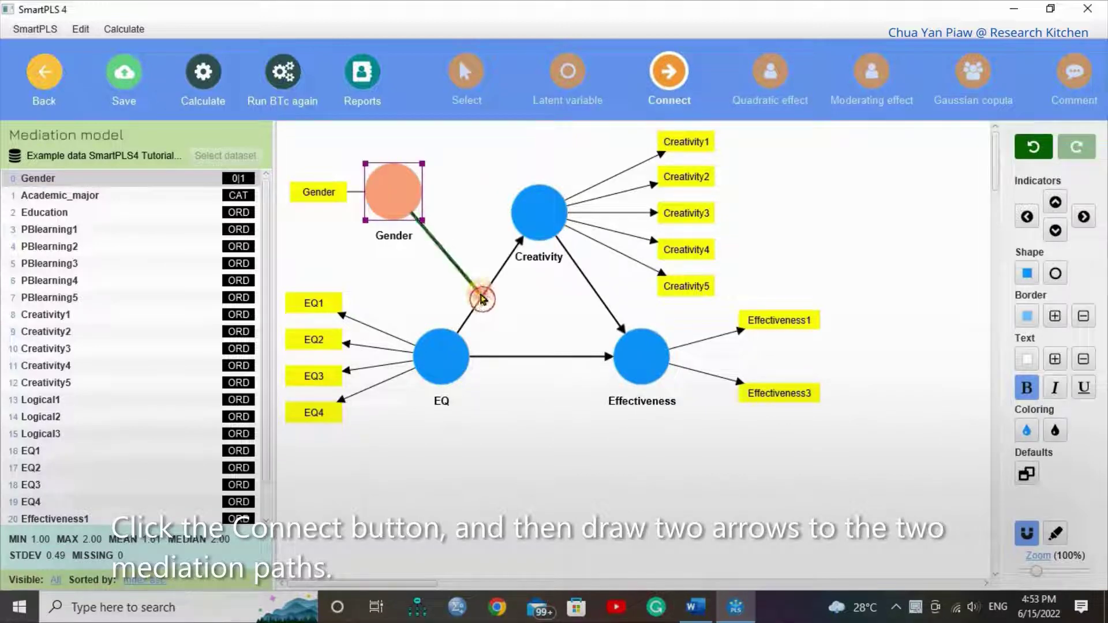
{"action": "mouse_move", "coordinate": [416, 216]}
{"action": "left_mouse_down"}
{"action": "mouse_move", "coordinate": [558, 292]}
{"action": "mouse_move", "coordinate": [595, 292]}
{"action": "left_mouse_up"}
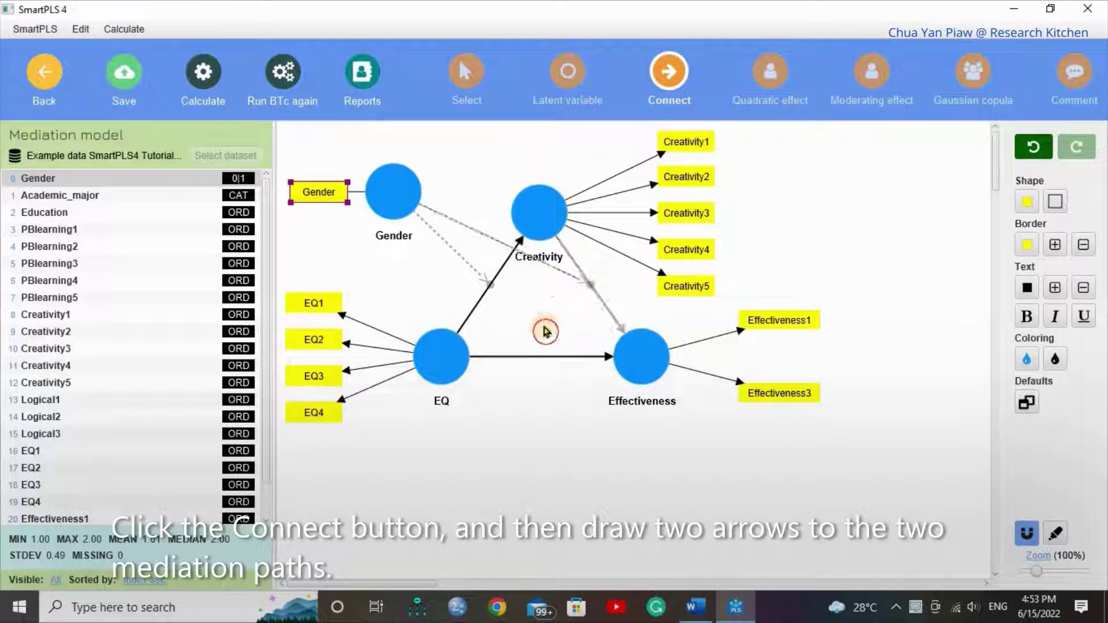
{"action": "key", "text": "Escape"}
{"action": "mouse_move", "coordinate": [398, 200]}
{"action": "left_mouse_down"}
{"action": "mouse_move", "coordinate": [391, 222]}
{"action": "mouse_move", "coordinate": [392, 210]}
{"action": "left_mouse_up"}
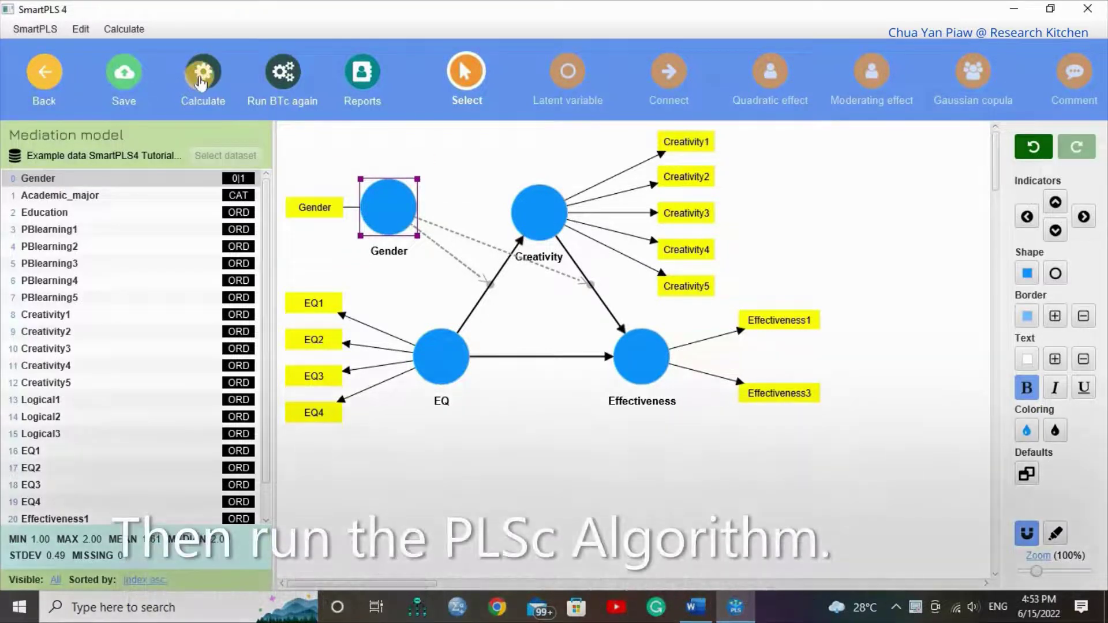
- Run the consistent PLS-SEM algorithm on the Gender-moderated model
{"action": "left_click", "coordinate": [201, 81]}
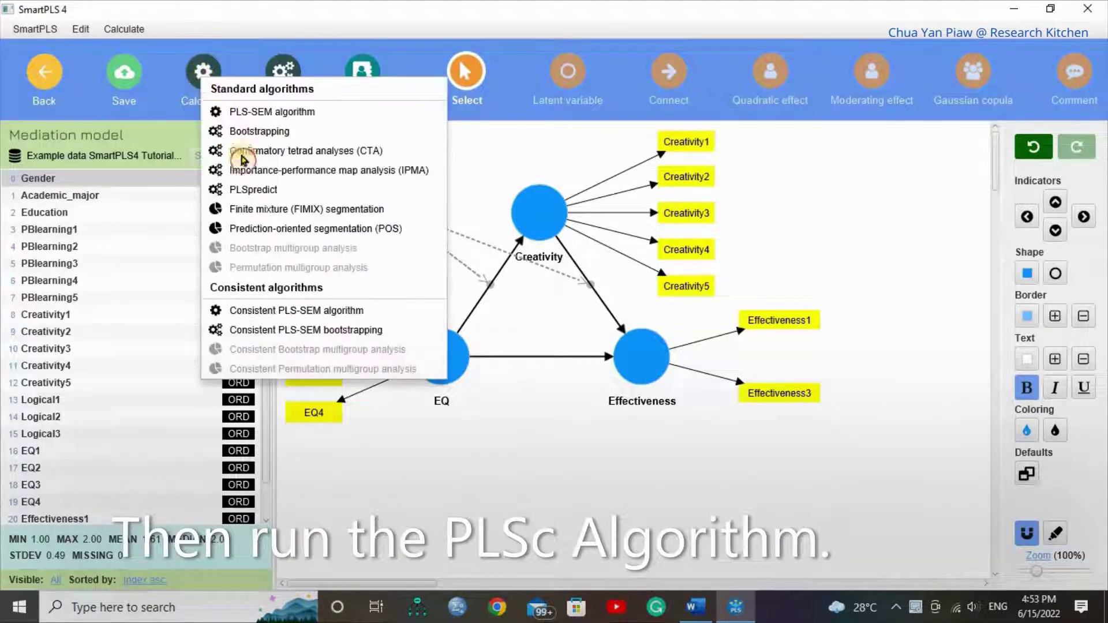
{"action": "left_click", "coordinate": [277, 314]}
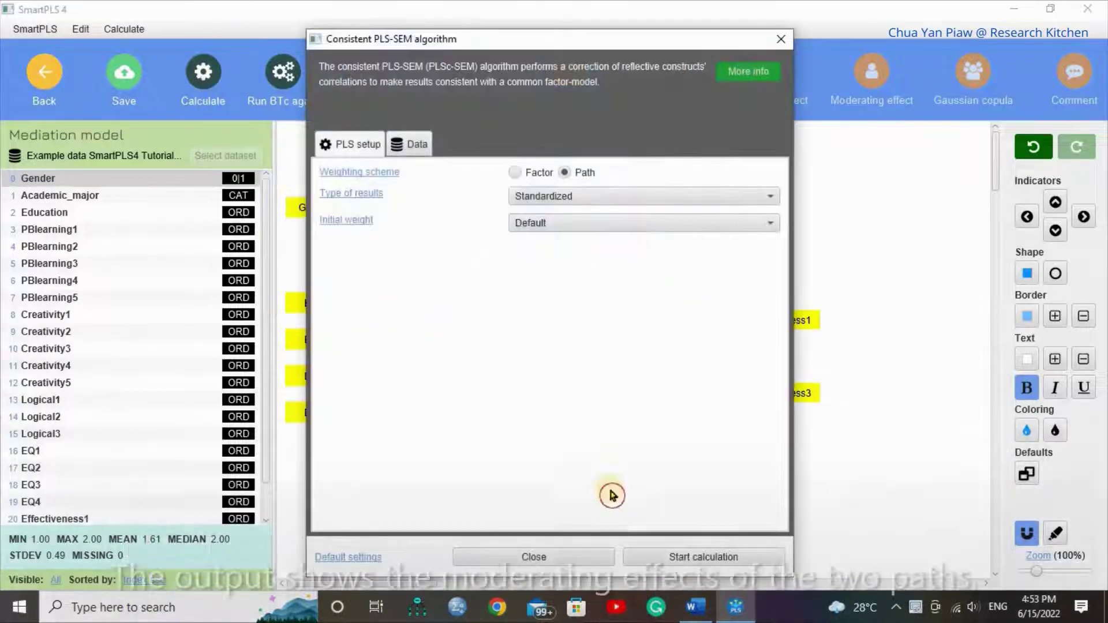
{"action": "left_click", "coordinate": [671, 560]}
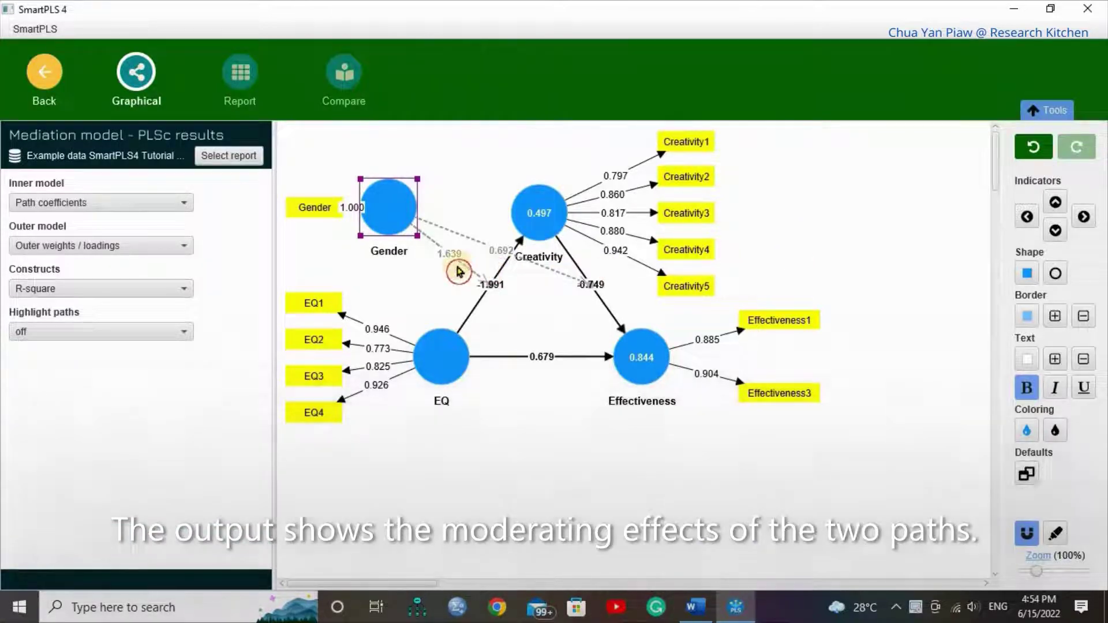
- Run consistent PLS-SEM bootstrapping on the Gender-moderated model
{"action": "left_click", "coordinate": [44, 73]}
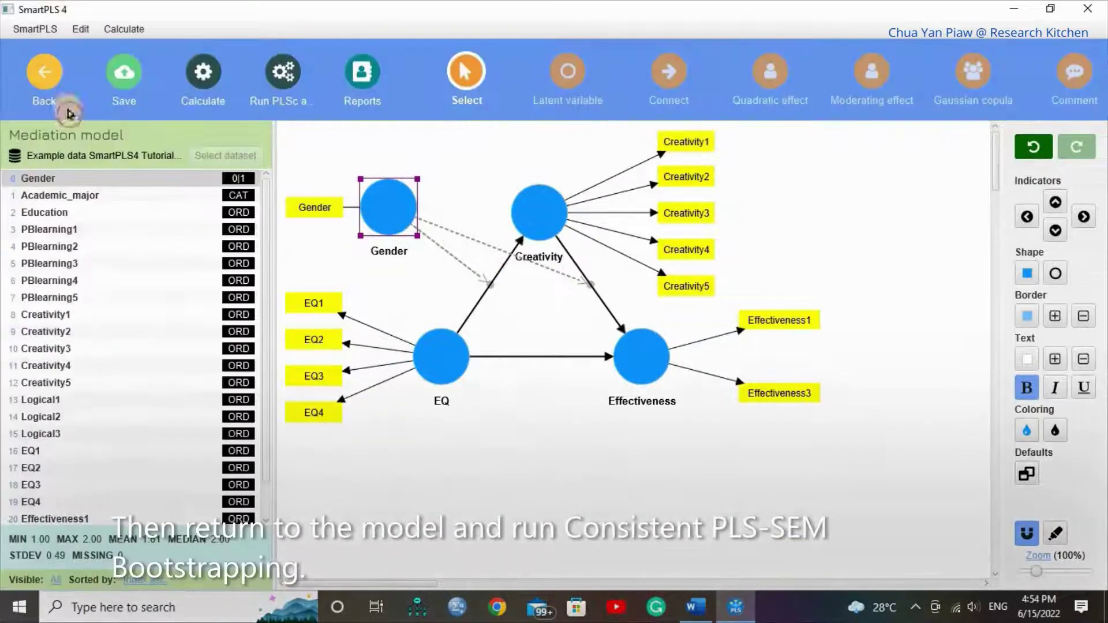
{"action": "left_click", "coordinate": [205, 78]}
{"action": "left_click", "coordinate": [303, 326]}
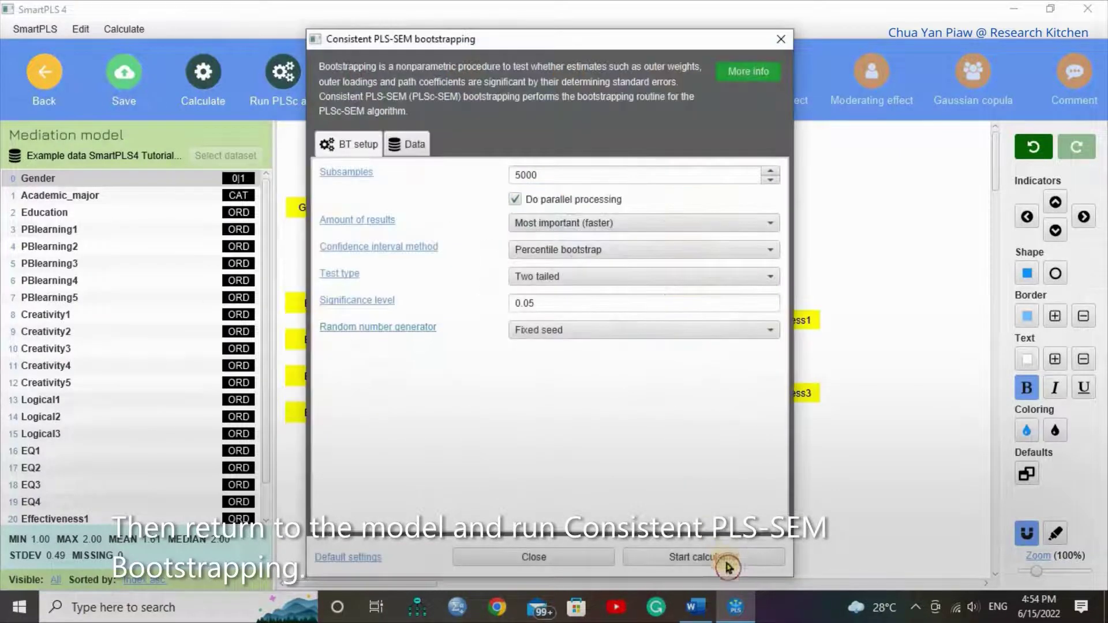
{"action": "left_click", "coordinate": [725, 563]}
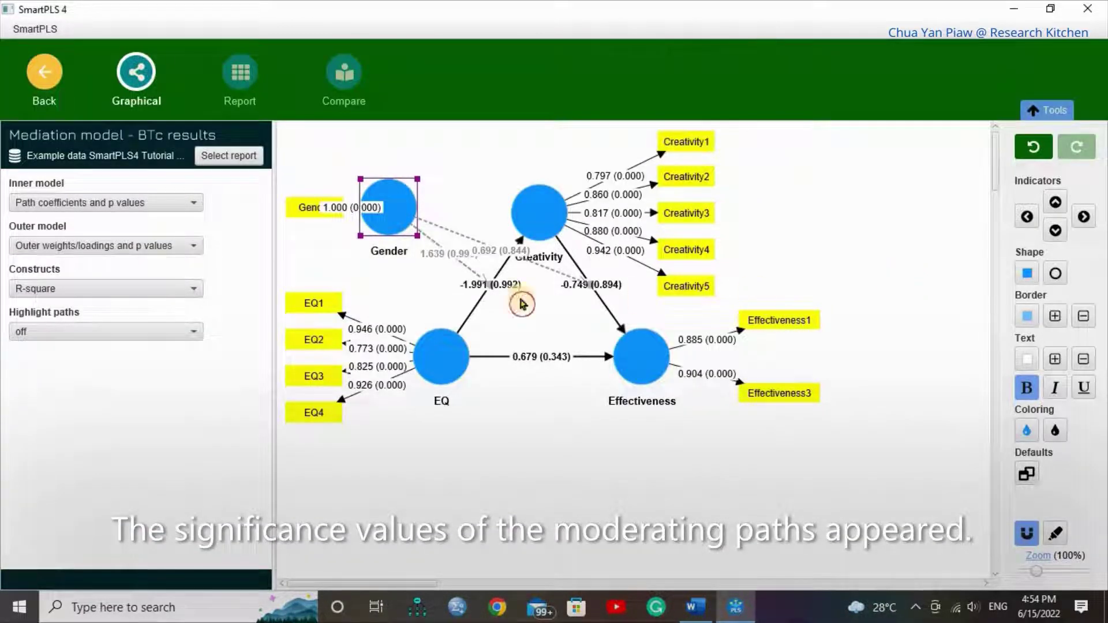
- Separate the 1.639 (0.990) and 0.692 (0.844) moderation labels to read them
{"action": "left_click", "coordinate": [438, 260]}
{"action": "mouse_move", "coordinate": [439, 259]}
{"action": "left_mouse_down"}
{"action": "mouse_move", "coordinate": [425, 264]}
{"action": "mouse_move", "coordinate": [458, 221]}
{"action": "left_mouse_up"}
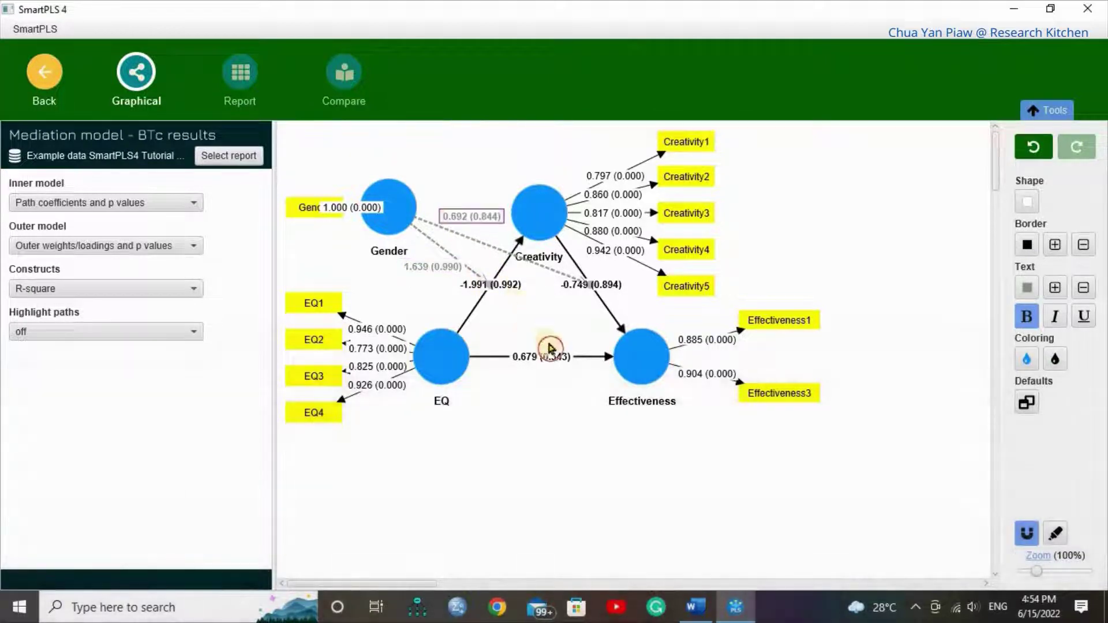
{"action": "left_click", "coordinate": [470, 217]}
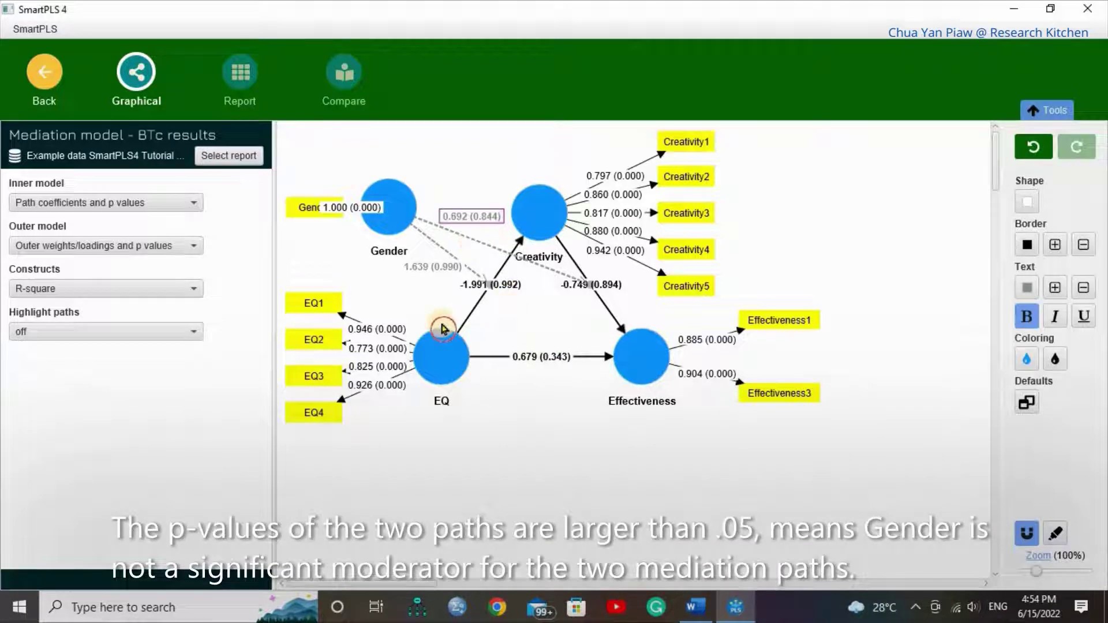
{"action": "left_click", "coordinate": [424, 271]}
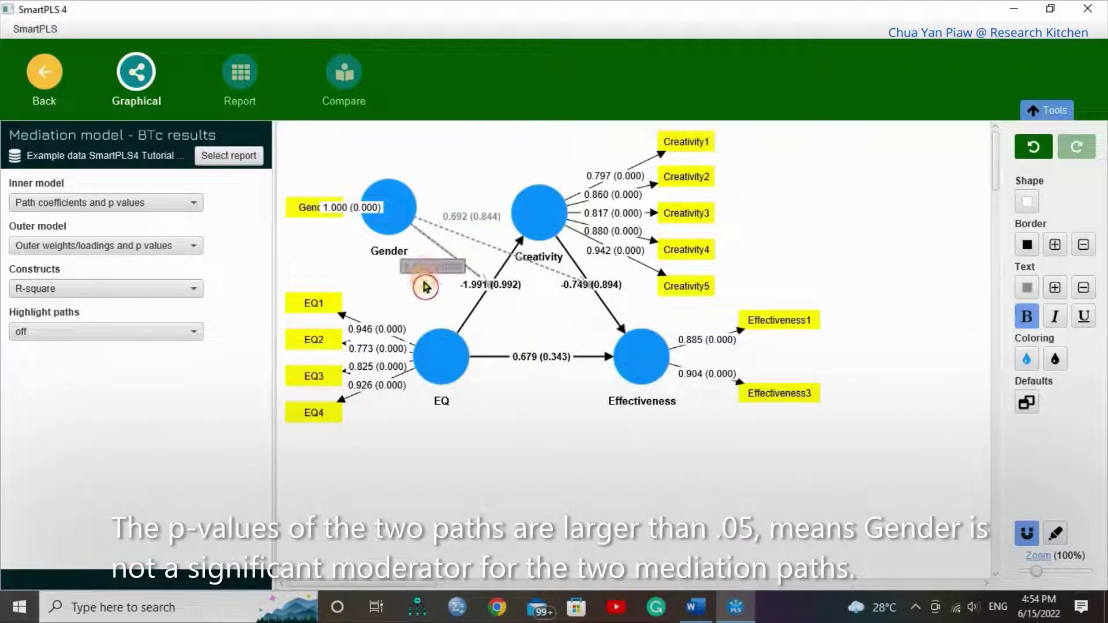
{"action": "left_click", "coordinate": [468, 217]}
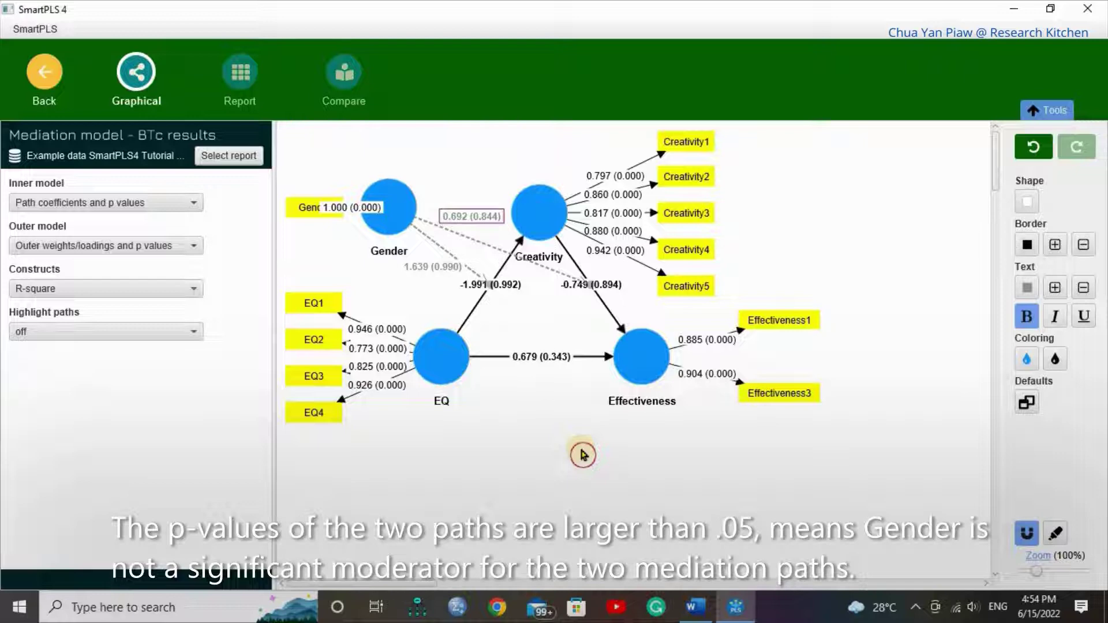
{"action": "left_click", "coordinate": [437, 271]}
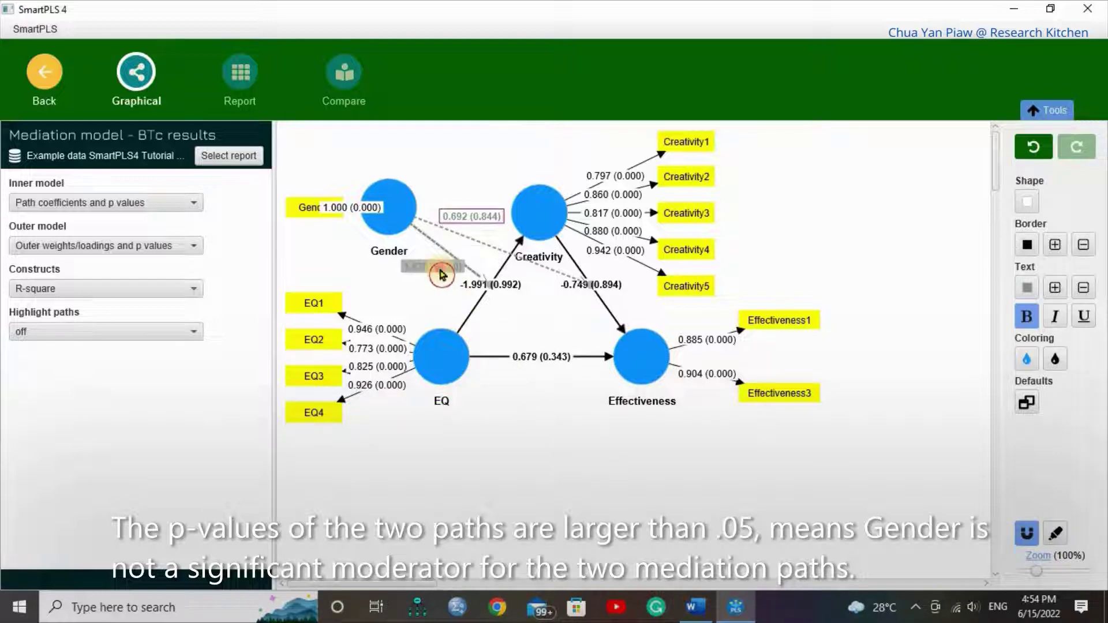
{"action": "left_click", "coordinate": [536, 433]}
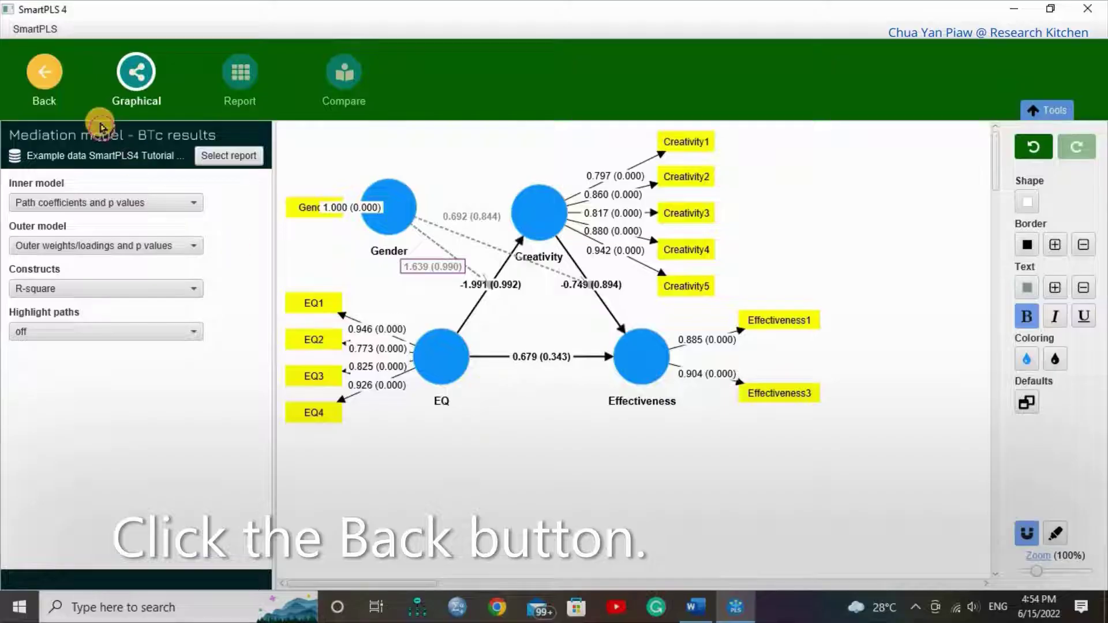
- Back in the model editor, delete the Gender construct with its indicator and moderating paths
{"action": "left_click", "coordinate": [40, 85]}
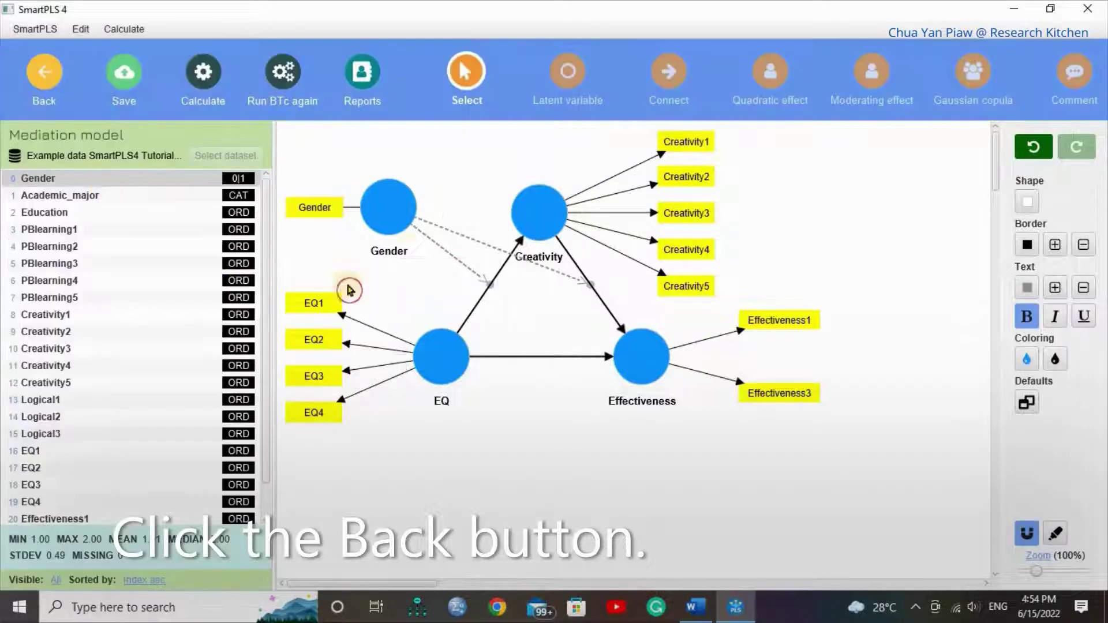
{"action": "left_click", "coordinate": [394, 206]}
{"action": "left_click", "coordinate": [399, 209]}
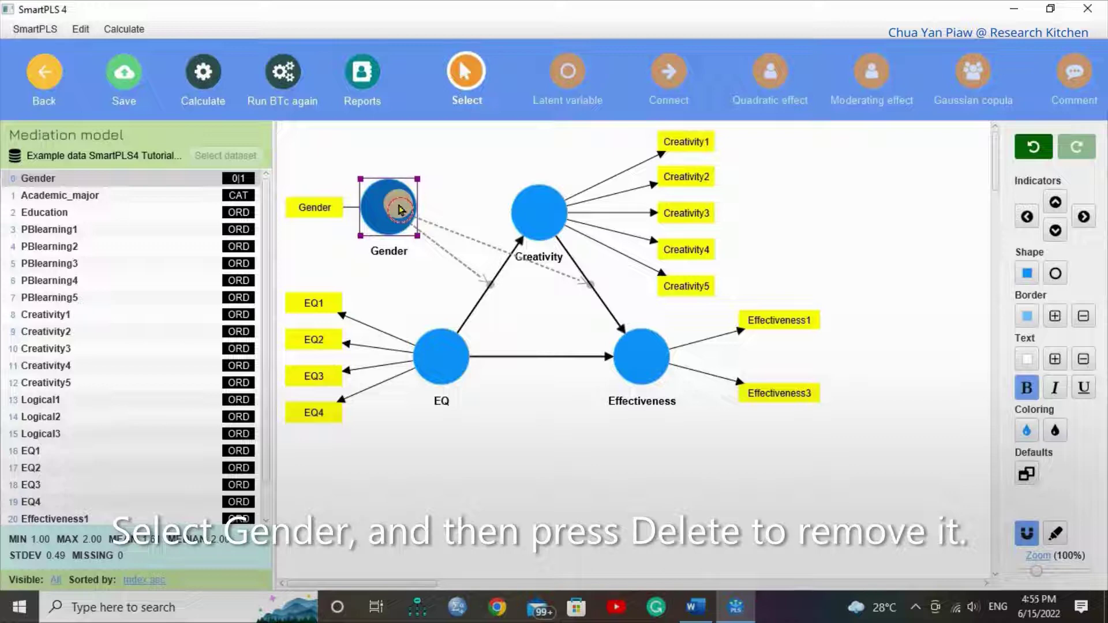
{"action": "key", "text": "Delete"}
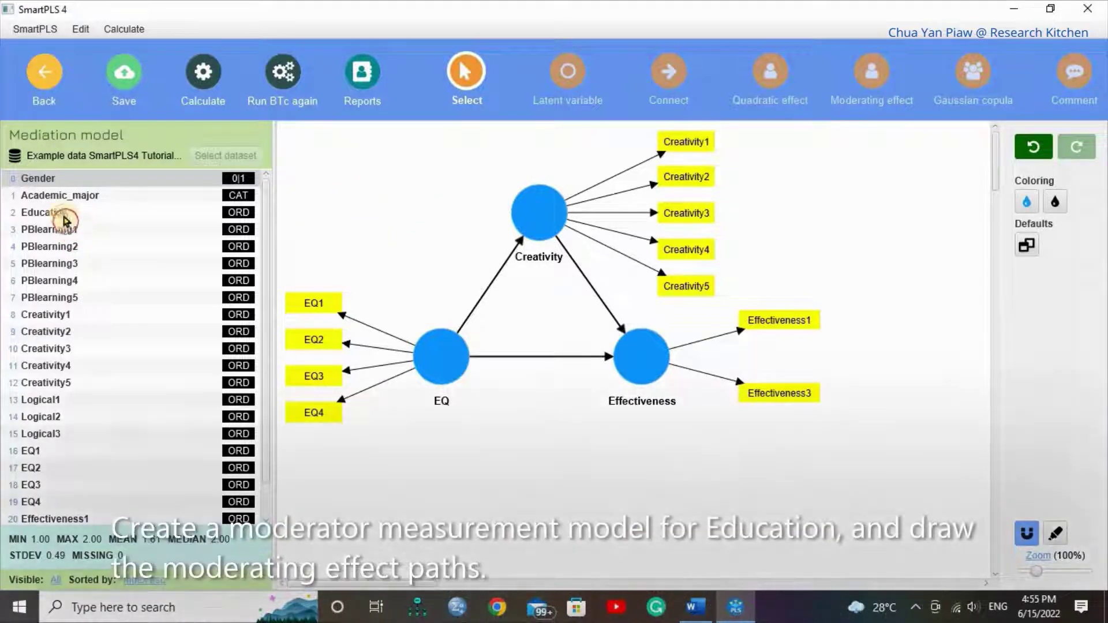
- Add Education as a new construct and position it and its indicator near EQ
{"action": "left_click_drag", "start_coordinate": [64, 214], "coordinate": [365, 208]}
{"action": "key", "text": "Return"}
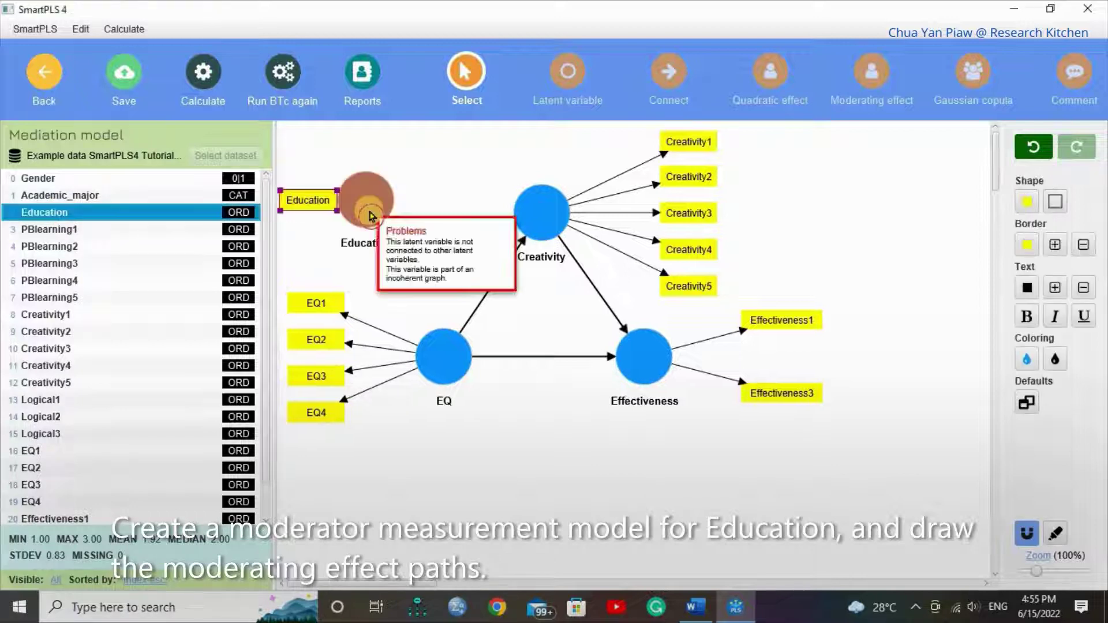
{"action": "left_click_drag", "start_coordinate": [373, 203], "coordinate": [412, 207]}
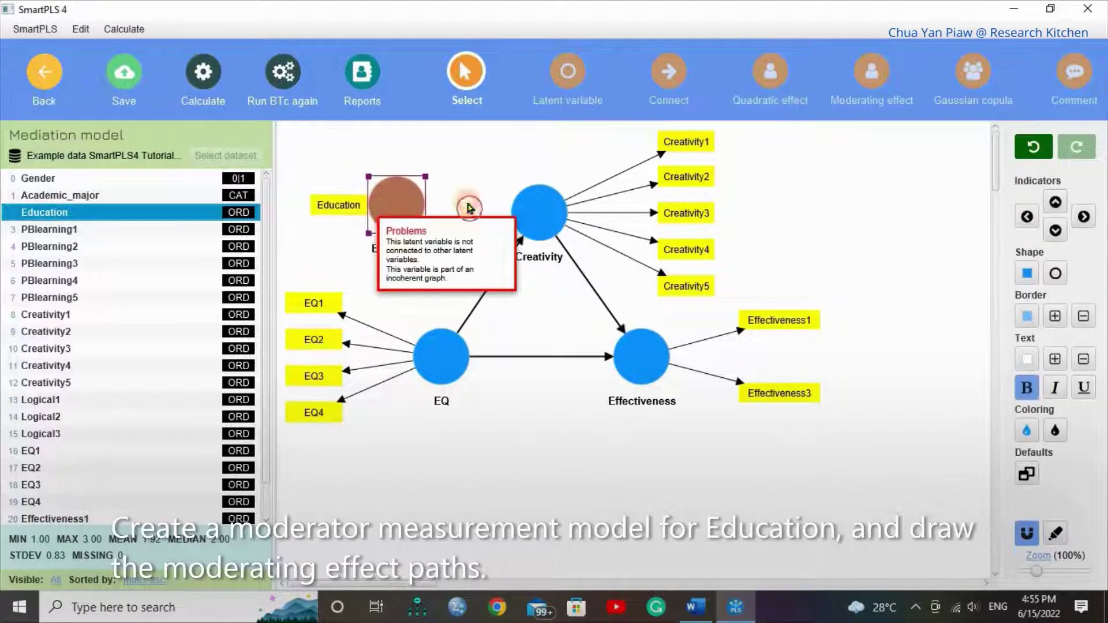
{"action": "left_click_drag", "start_coordinate": [340, 211], "coordinate": [305, 210]}
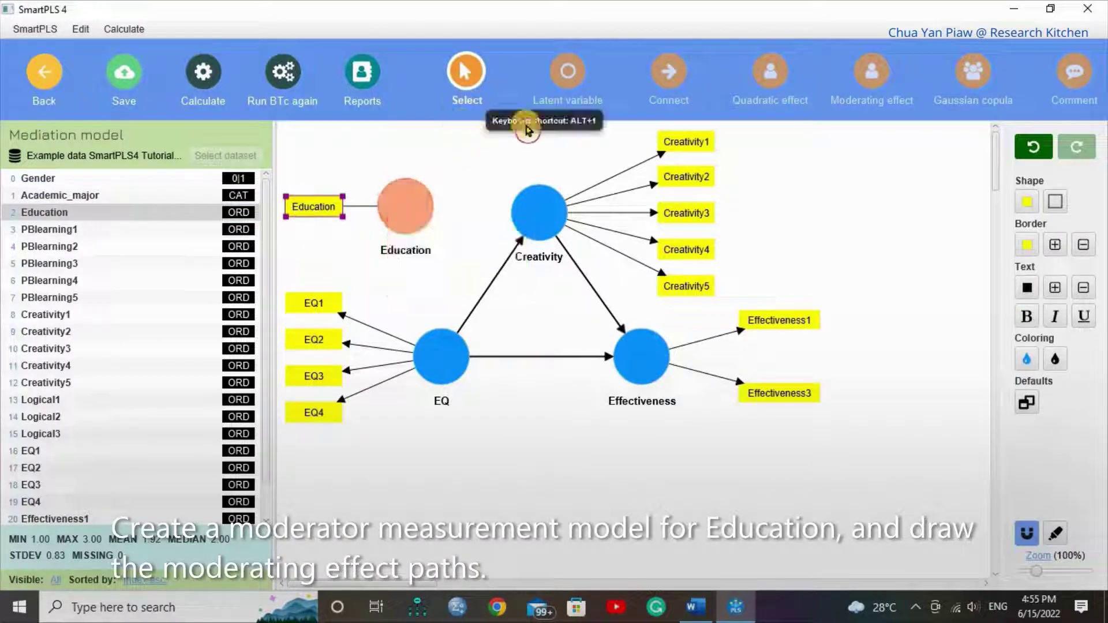
- Connect Education as moderator of the EQ→Creativity and Creativity→Effectiveness paths
{"action": "left_click", "coordinate": [672, 69]}
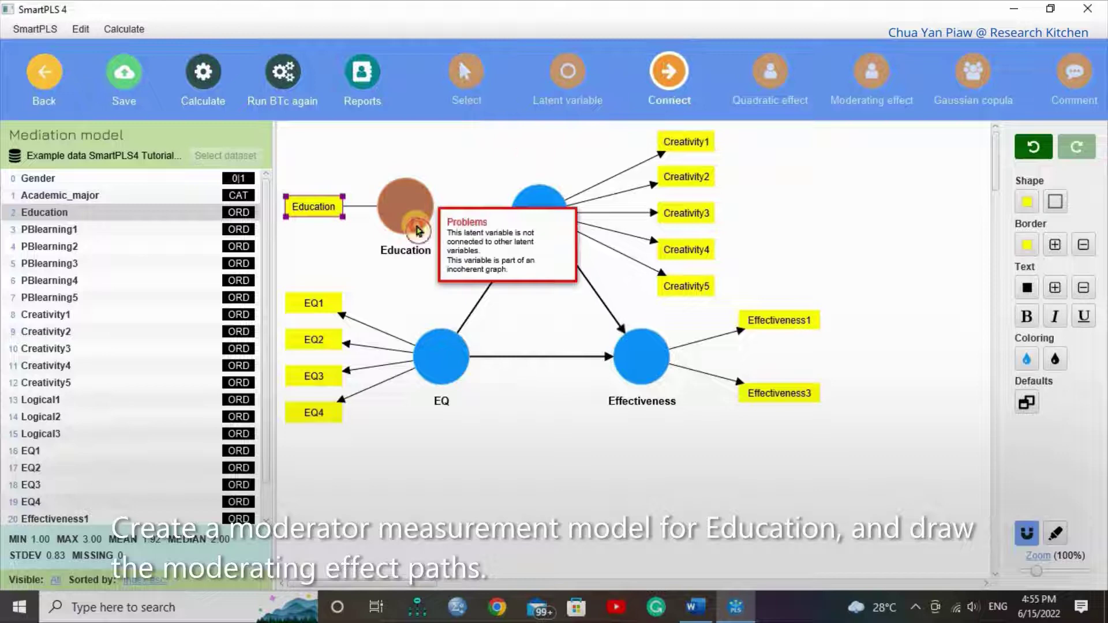
{"action": "left_click", "coordinate": [405, 207]}
{"action": "left_click", "coordinate": [480, 299]}
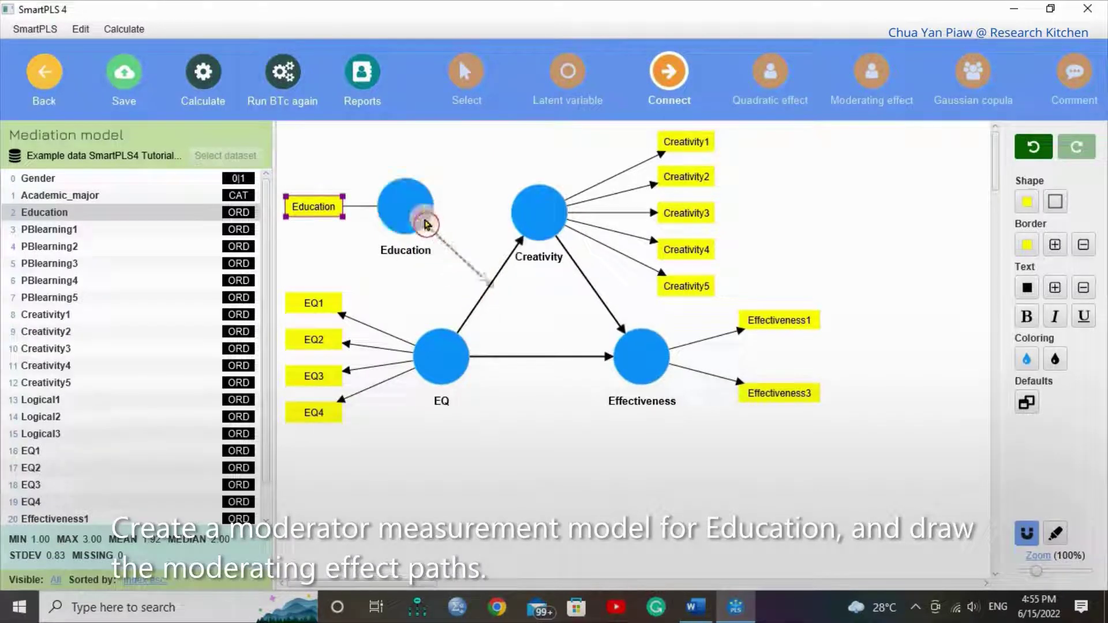
{"action": "left_click", "coordinate": [422, 221]}
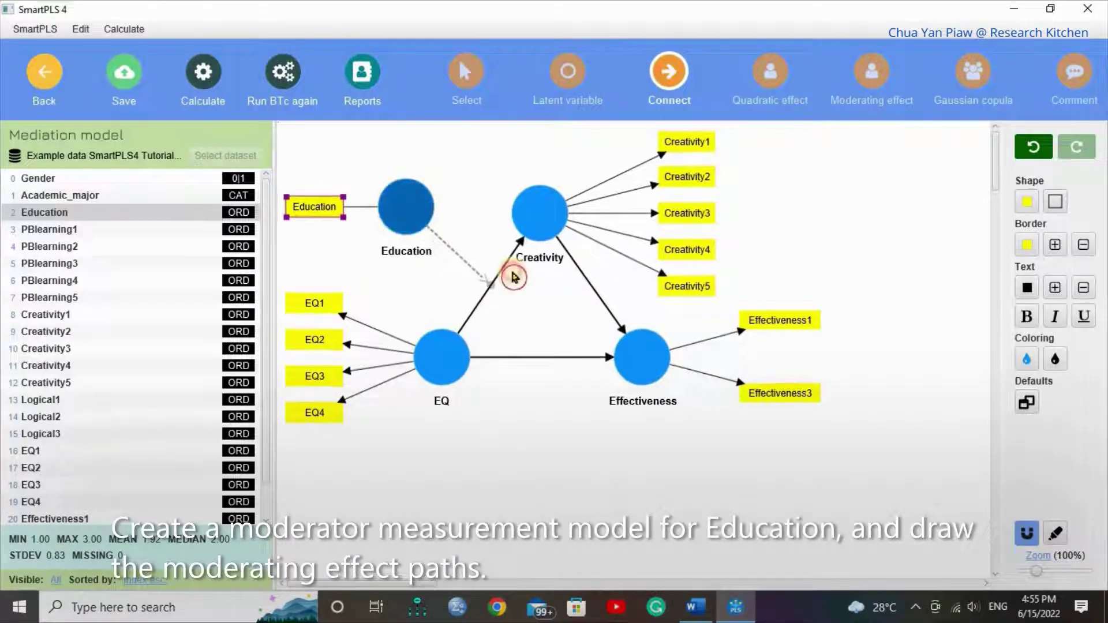
{"action": "left_click", "coordinate": [592, 306]}
{"action": "left_click", "coordinate": [433, 368]}
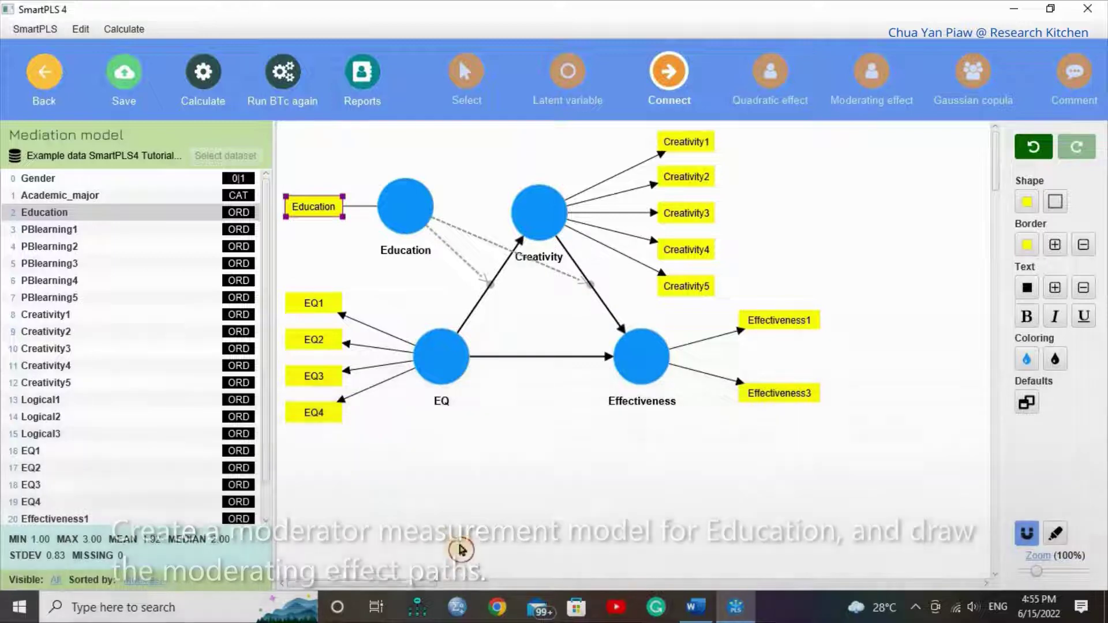
- Run the consistent PLS-SEM algorithm on the Education-moderated model
{"action": "left_click", "coordinate": [203, 72]}
{"action": "left_click", "coordinate": [282, 309]}
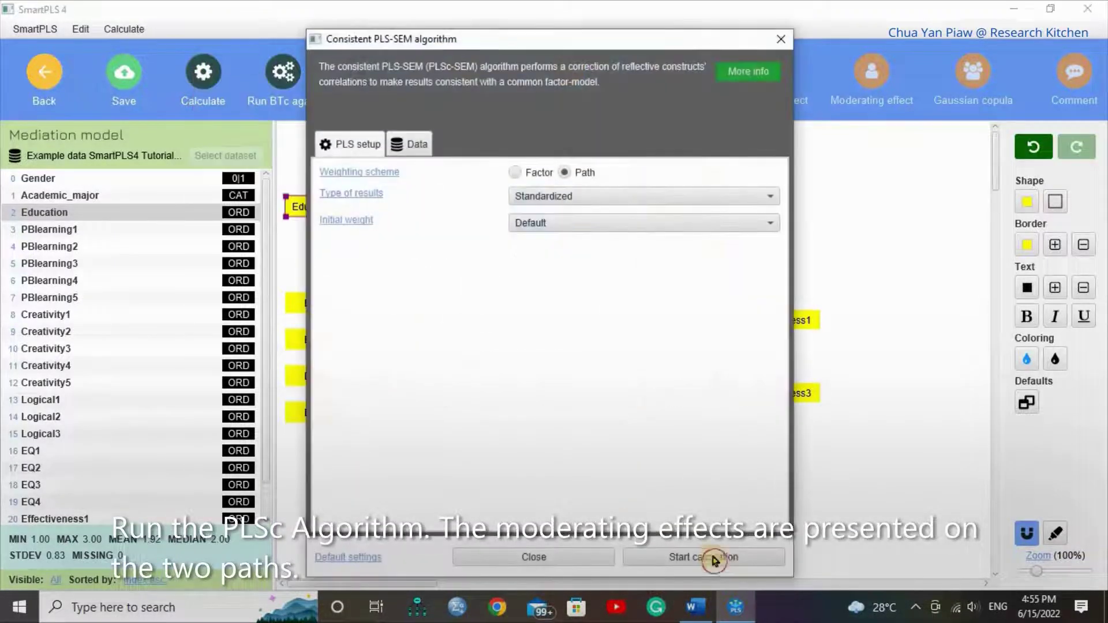
{"action": "left_click", "coordinate": [708, 556]}
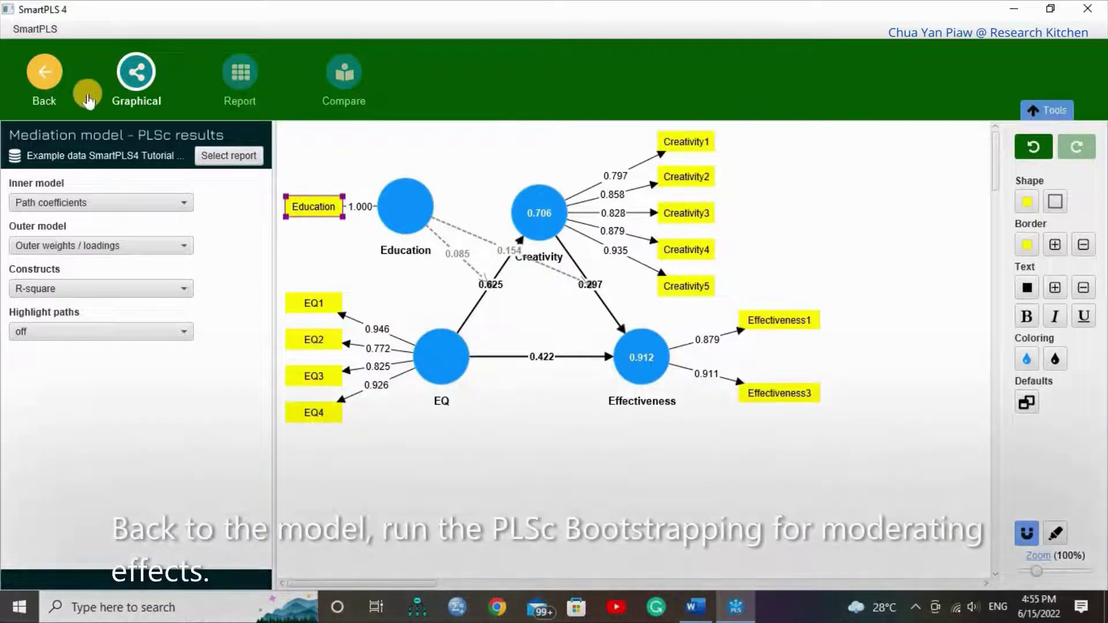
- Run consistent PLS-SEM bootstrapping on the Education-moderated model
{"action": "left_click", "coordinate": [44, 72]}
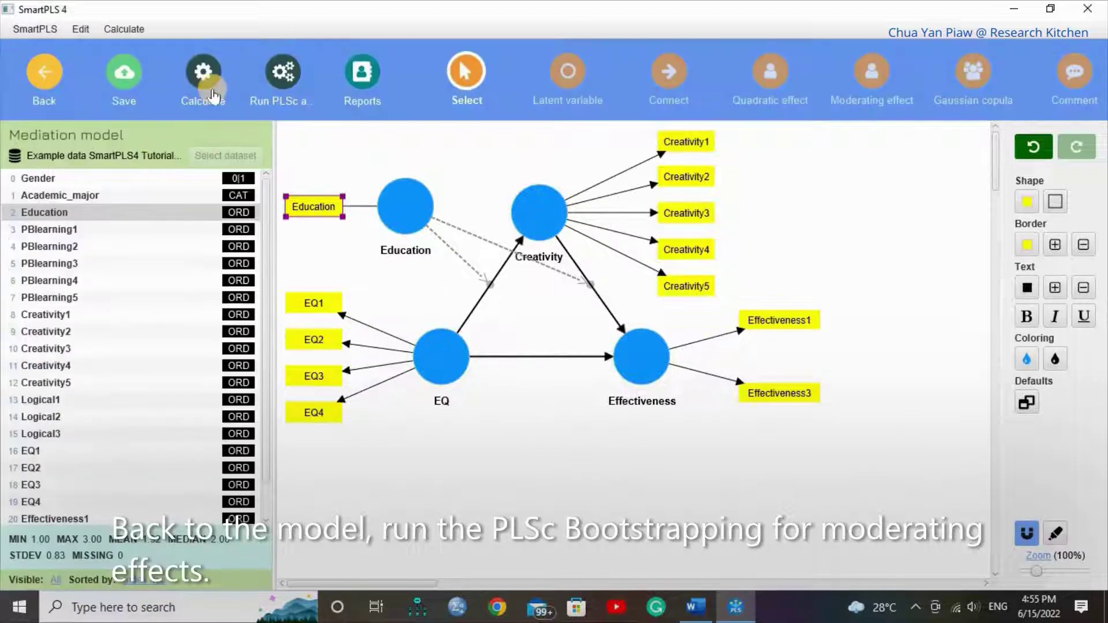
{"action": "left_click", "coordinate": [202, 73]}
{"action": "left_click", "coordinate": [279, 334]}
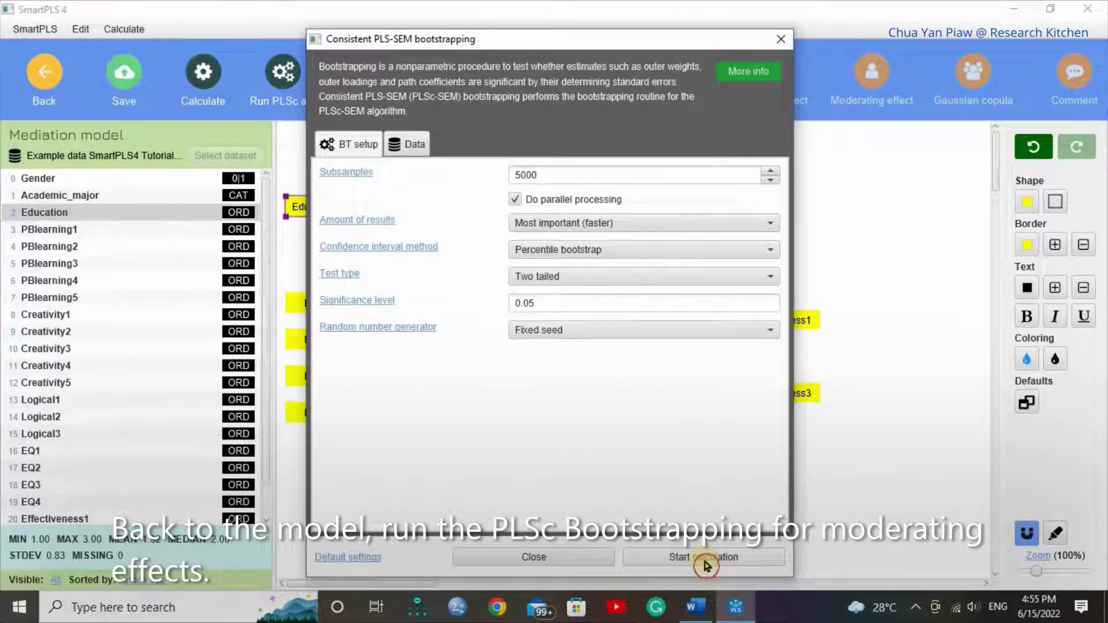
{"action": "left_click", "coordinate": [705, 559]}
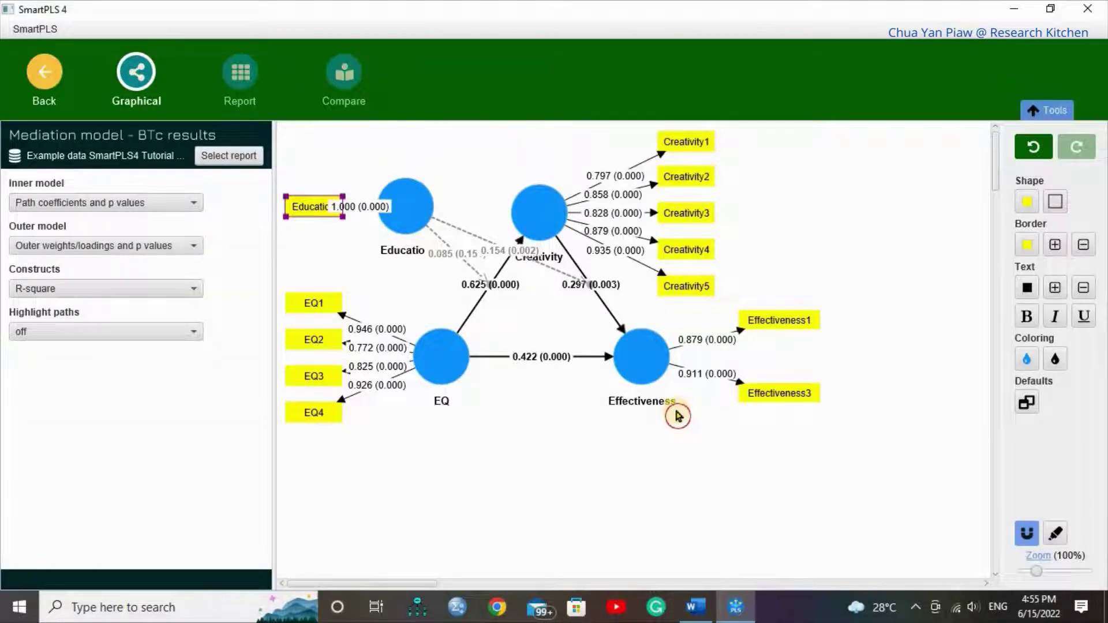
- Move the 0.085 (0.151) label clear of the 0.154 (0.002) moderating path label
{"action": "left_click", "coordinate": [422, 268]}
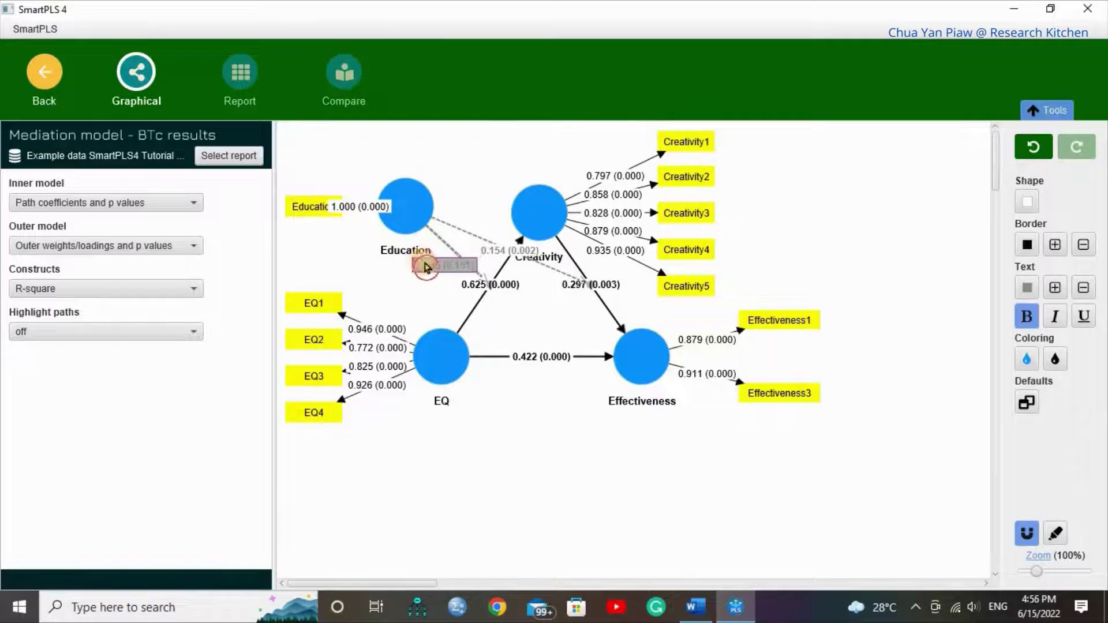
{"action": "left_click_drag", "start_coordinate": [422, 268], "coordinate": [452, 221]}
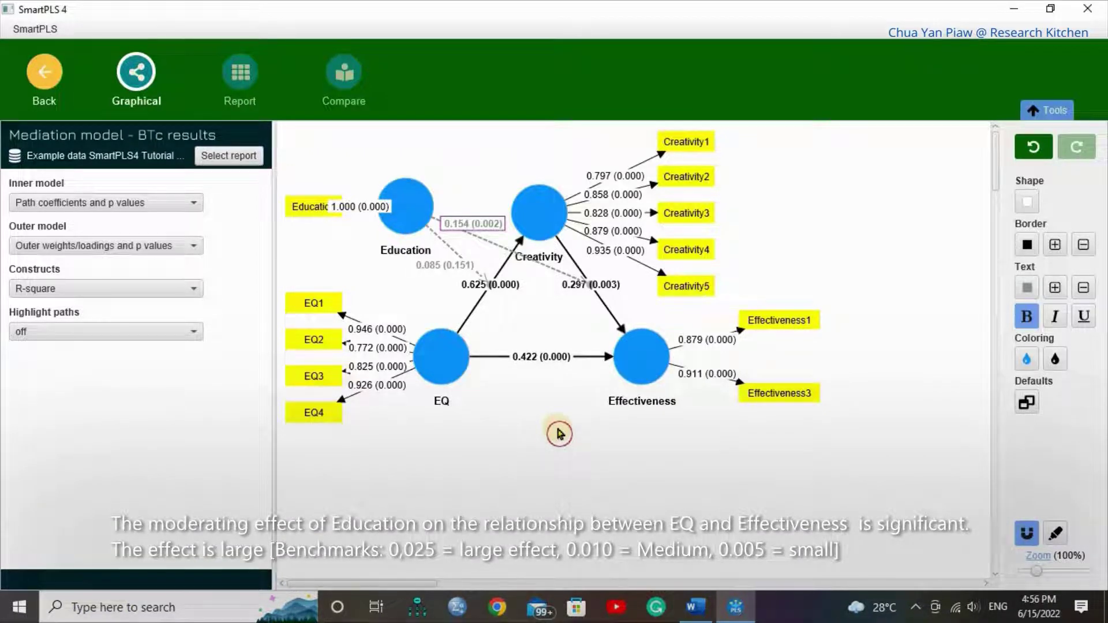
{"action": "left_click", "coordinate": [486, 233]}
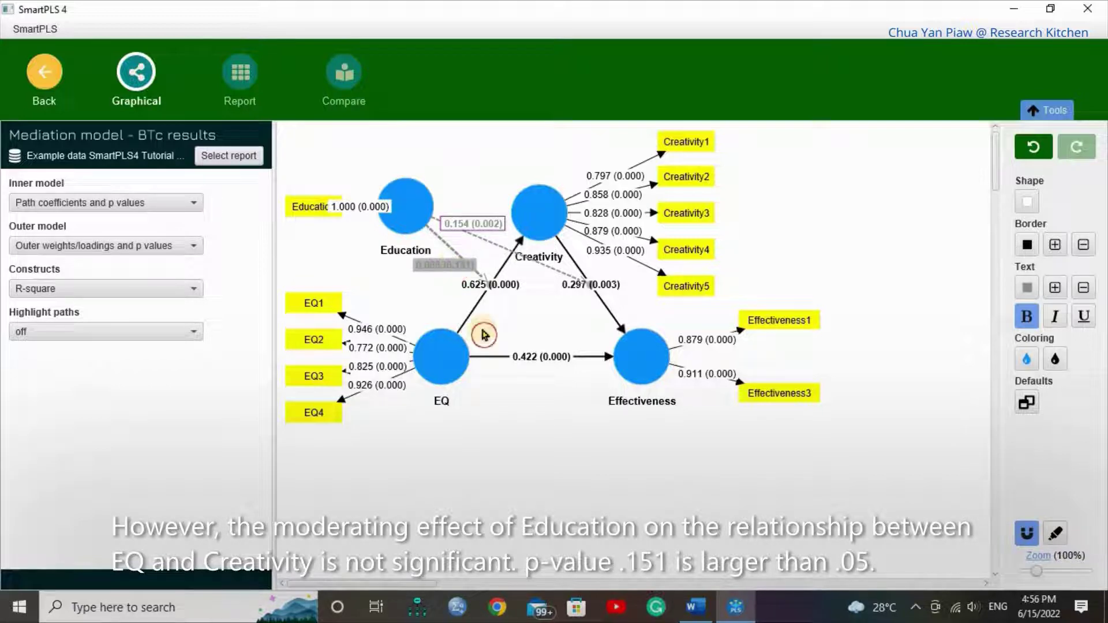
{"action": "left_click", "coordinate": [550, 449]}
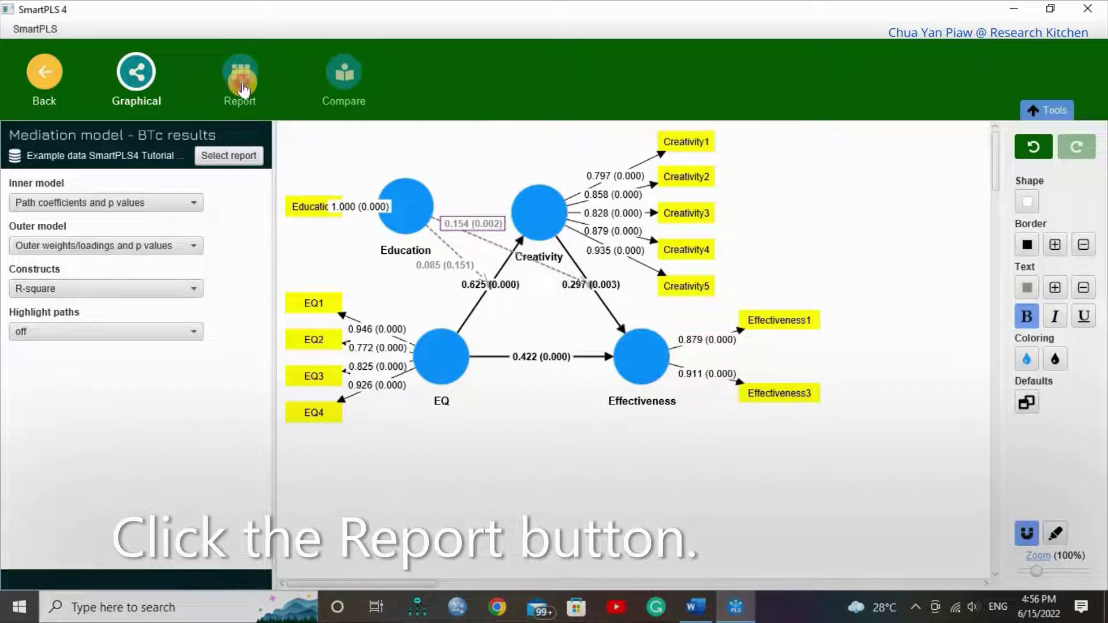
- Open the bootstrapping report's path coefficients table with T statistics and p values
{"action": "left_click", "coordinate": [241, 89]}
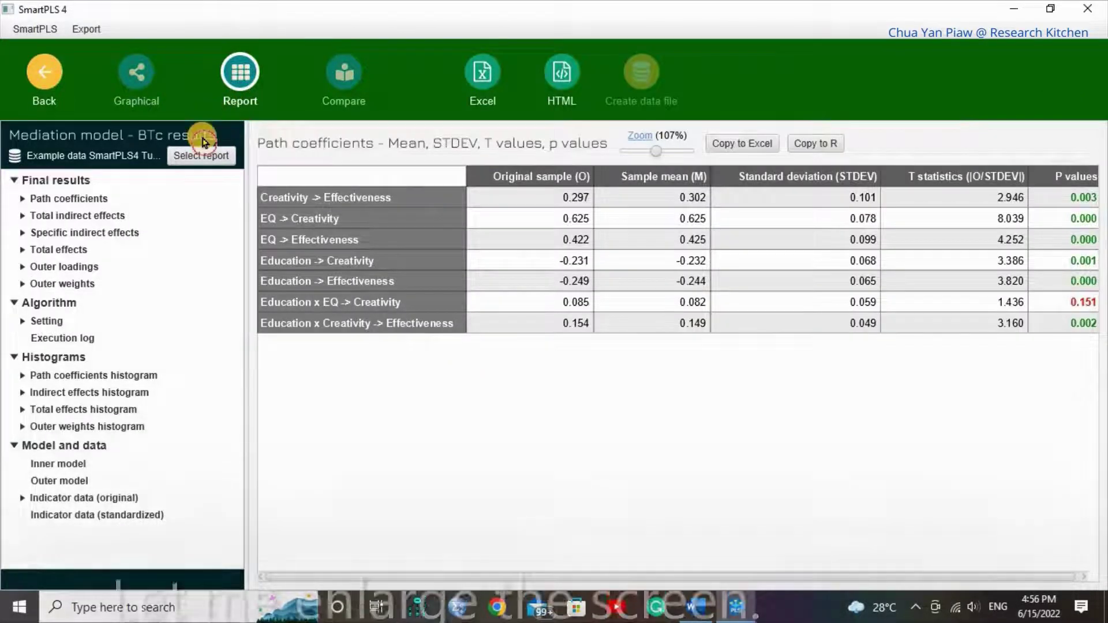